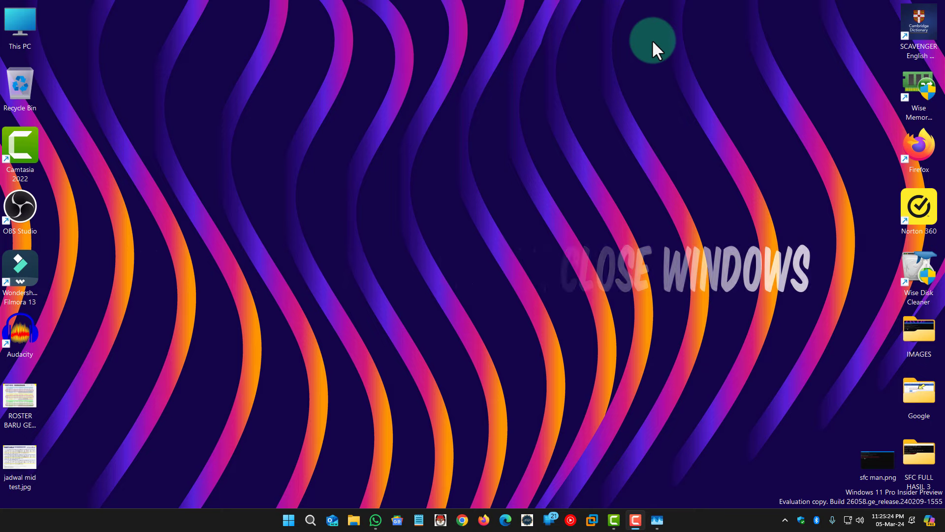
Examine the taskbar options offered for the running WhatsApp Beta app and dismiss them without choosing any.
right_click(372, 516)
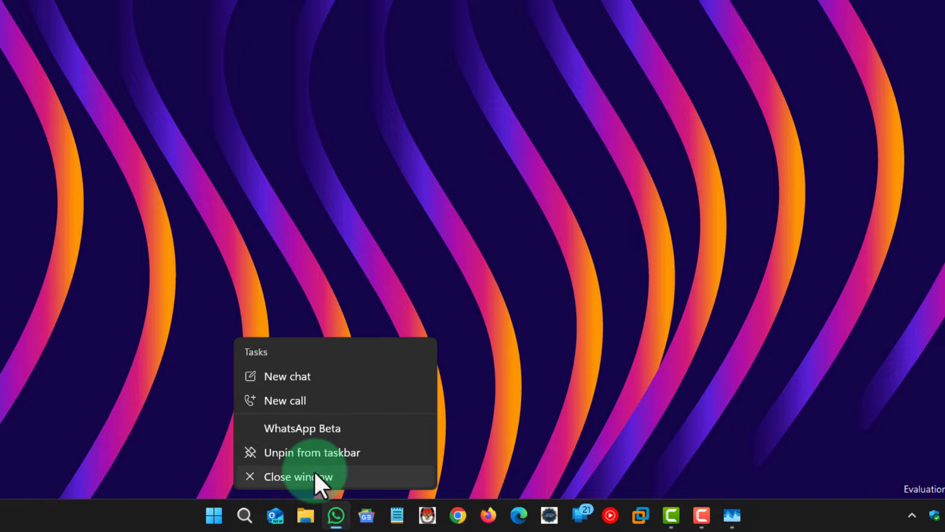
click(517, 375)
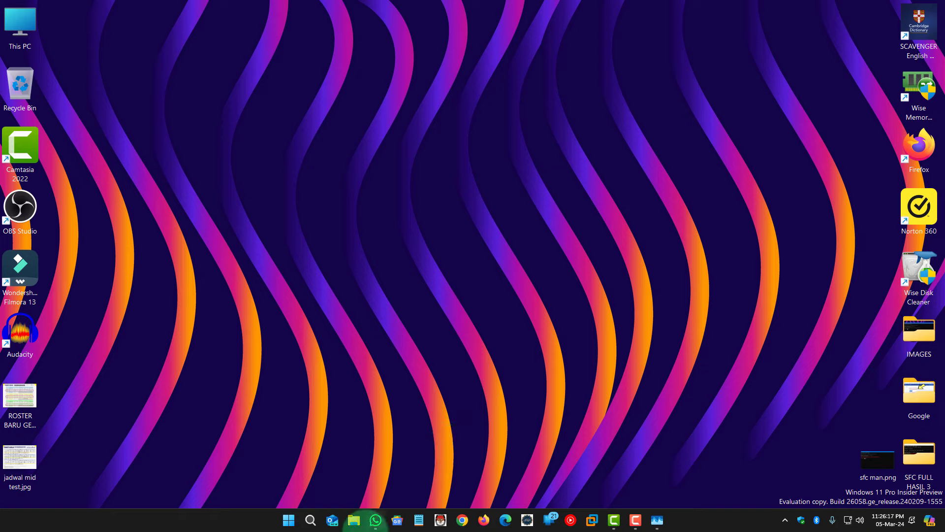
right_click(375, 518)
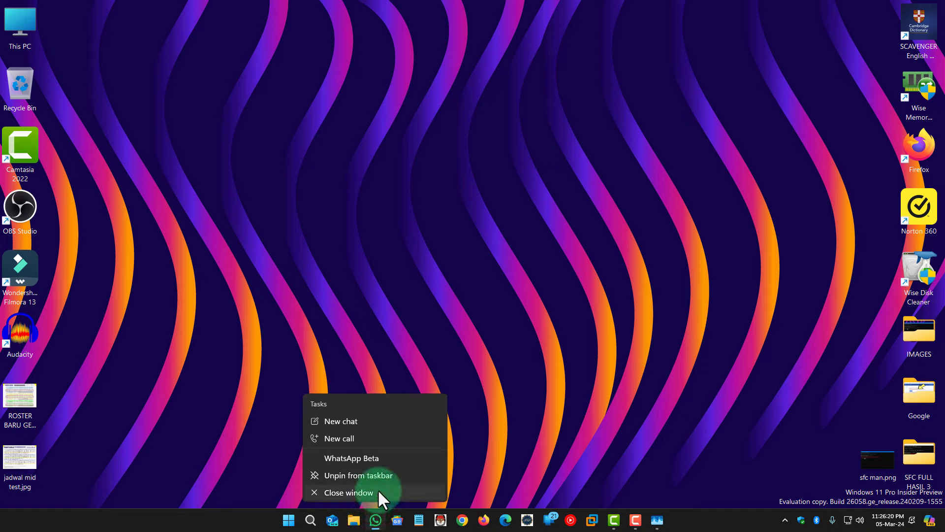
click(547, 332)
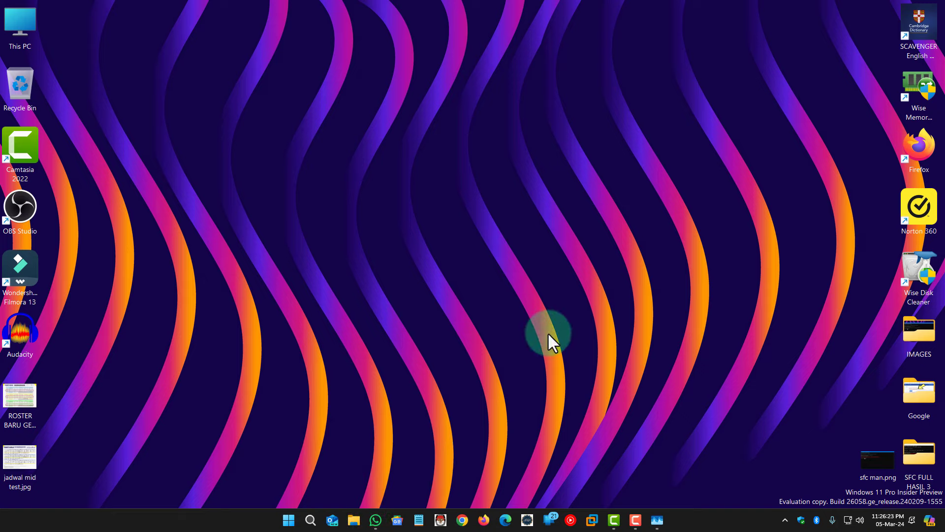
View the End task command for running processes in Task Manager and minimize its window.
click(658, 519)
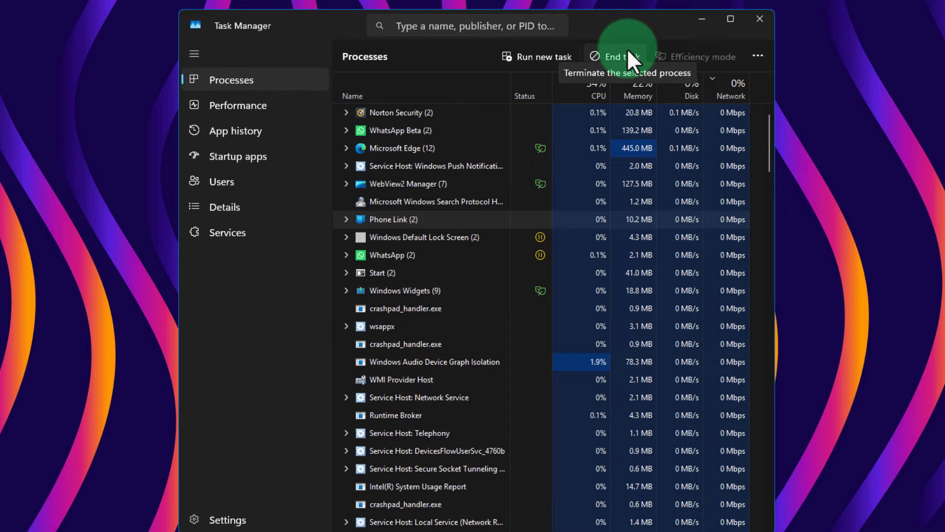
click(704, 19)
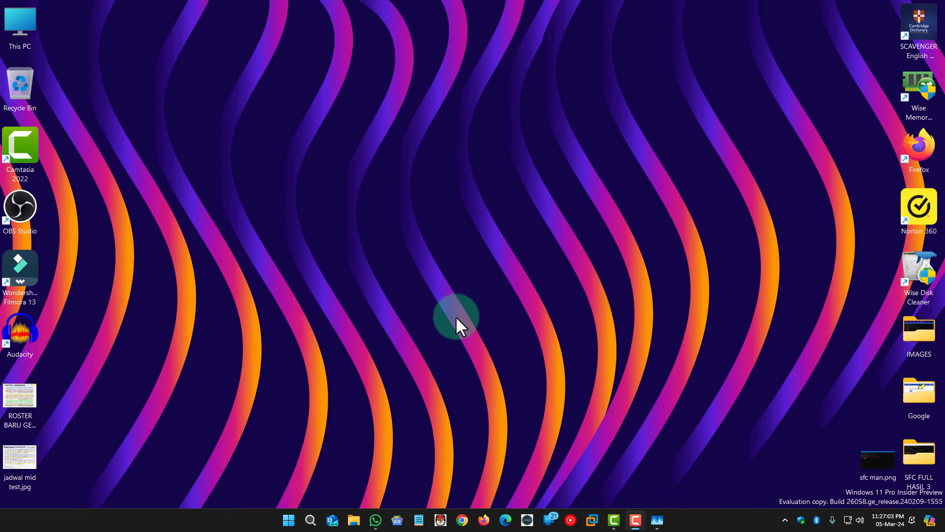
Open Google News and close its window through the options of its taskbar entry.
click(398, 520)
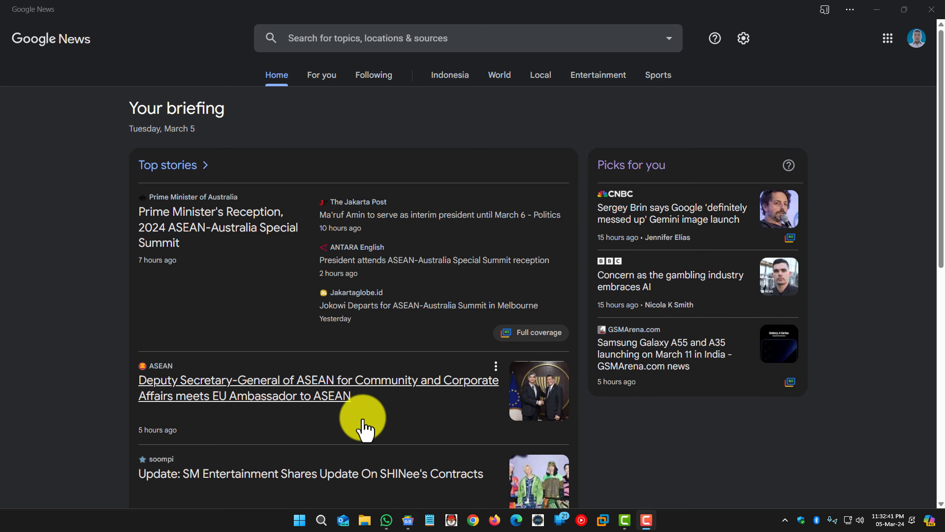
mouse_move(387, 524)
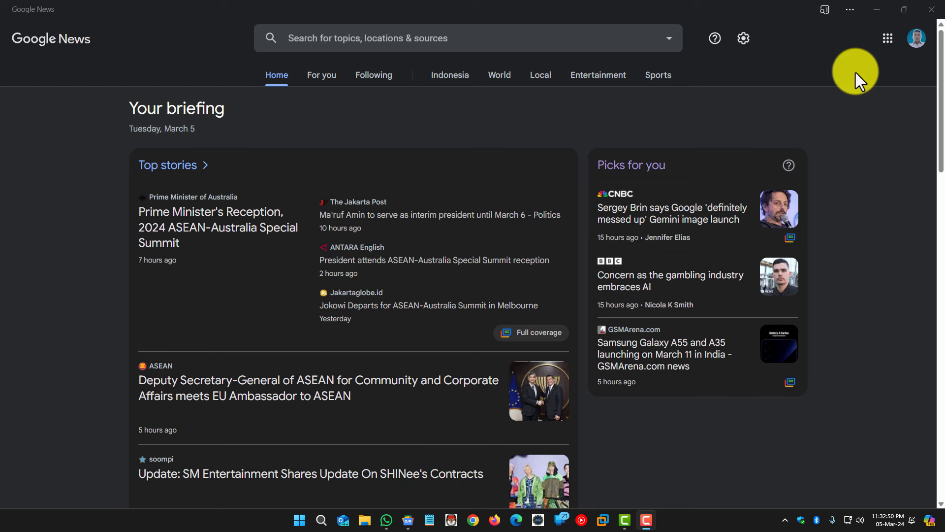
click(408, 520)
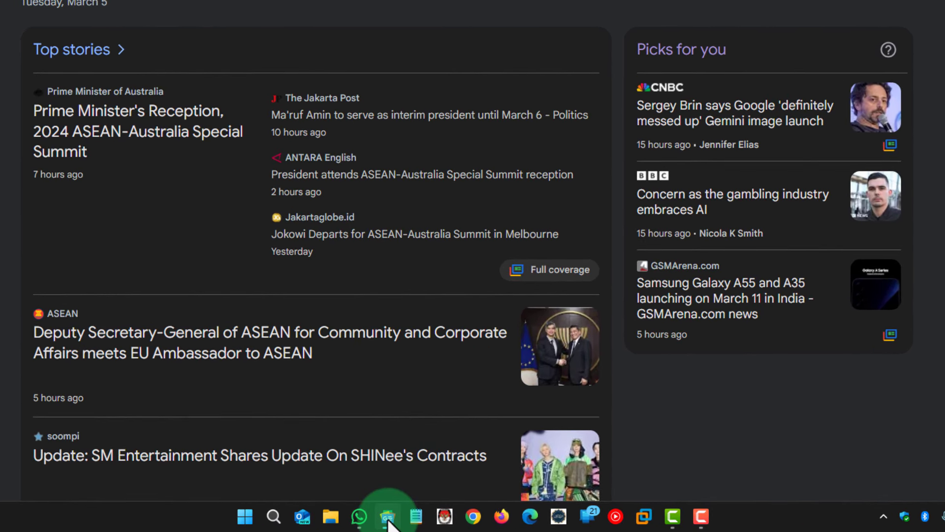
right_click(389, 520)
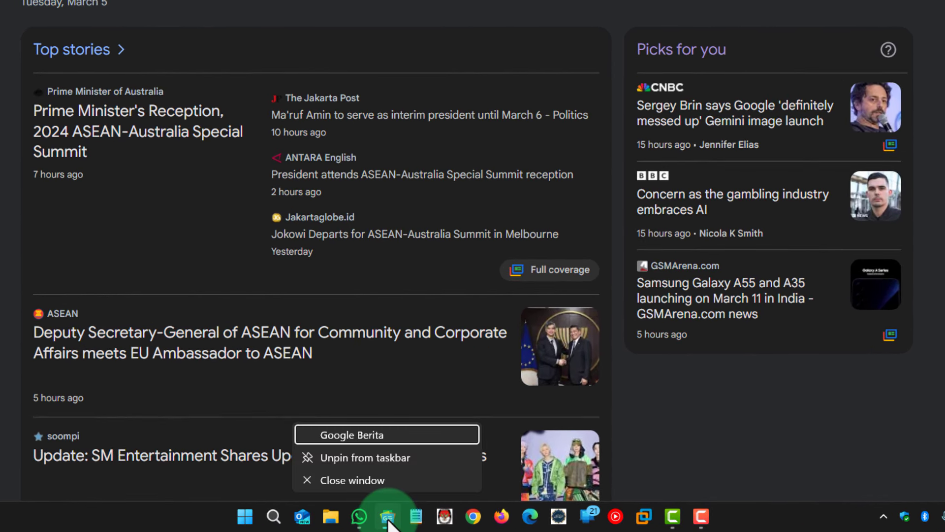
click(393, 478)
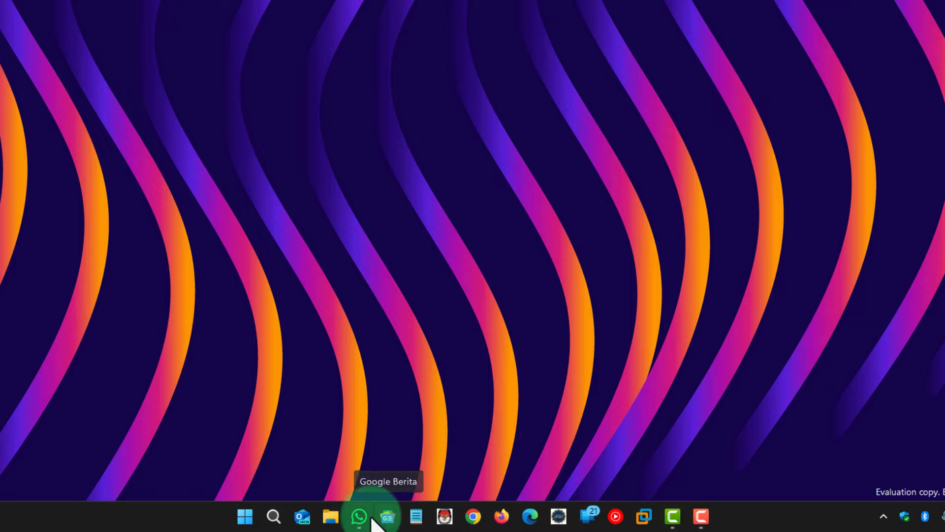
Open Task Manager and end the WhatsApp Beta process.
mouse_move(368, 513)
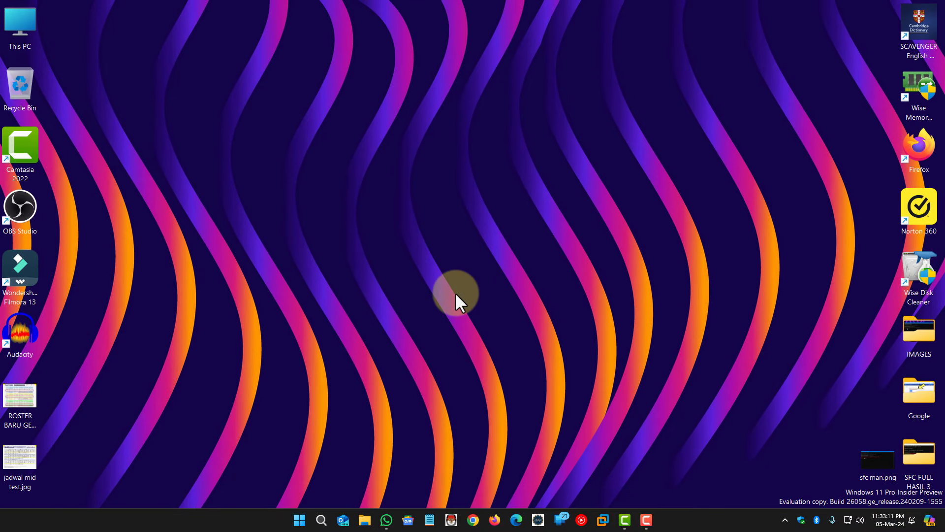
click(299, 522)
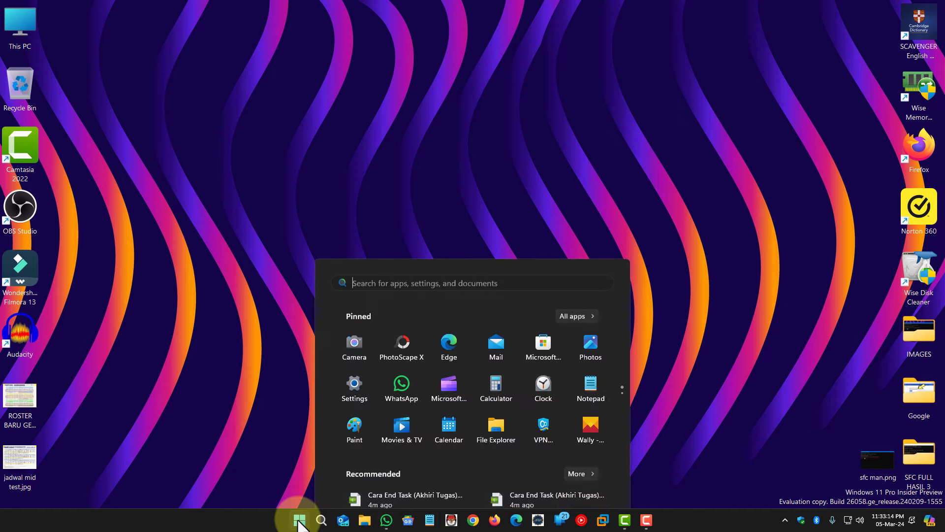
right_click(300, 521)
click(276, 388)
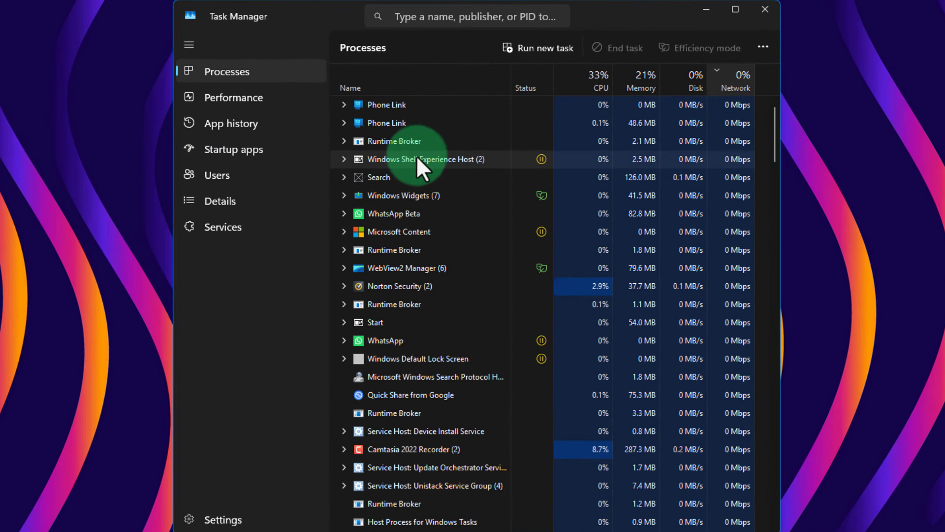
click(413, 211)
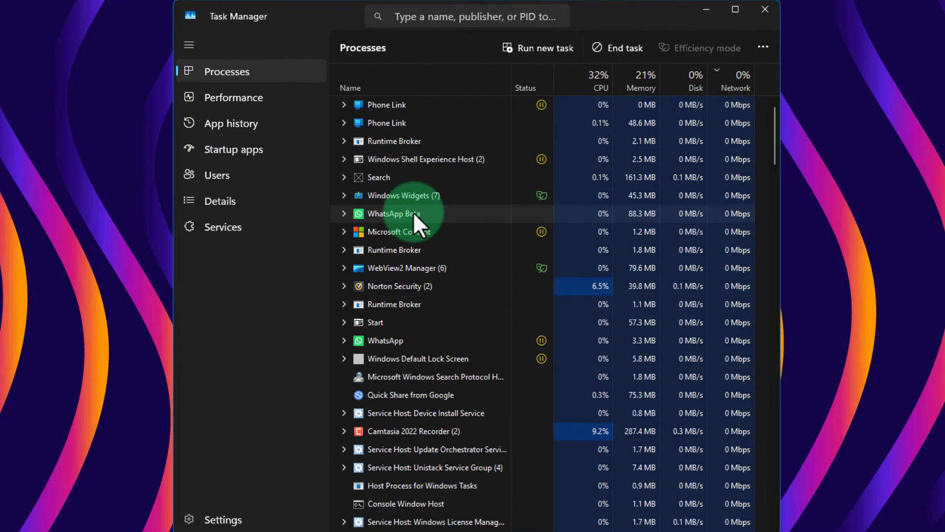
click(626, 49)
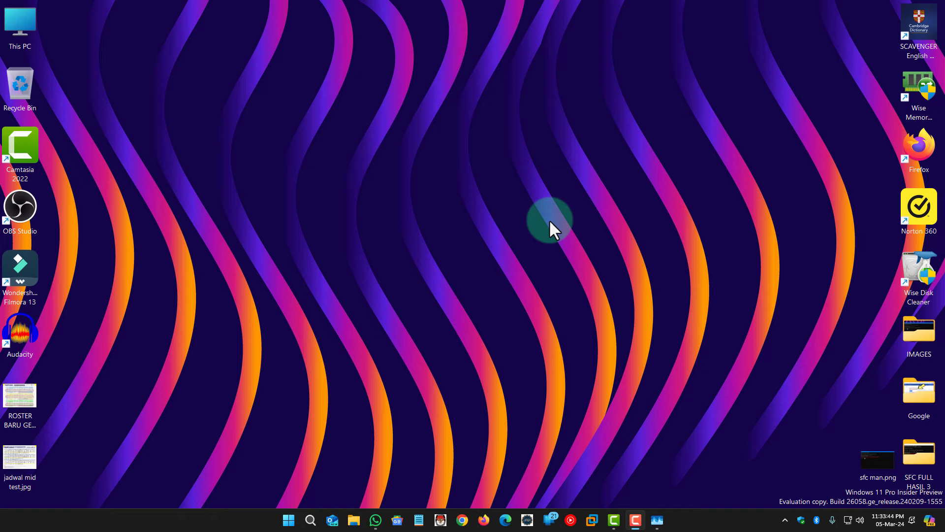
Open the For developers page in the System section of Windows Settings.
key(super+i)
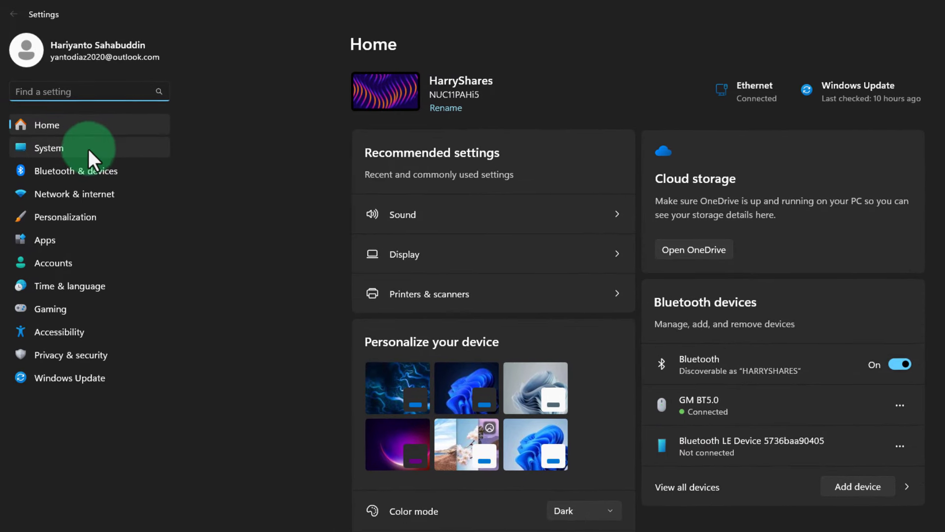
click(89, 148)
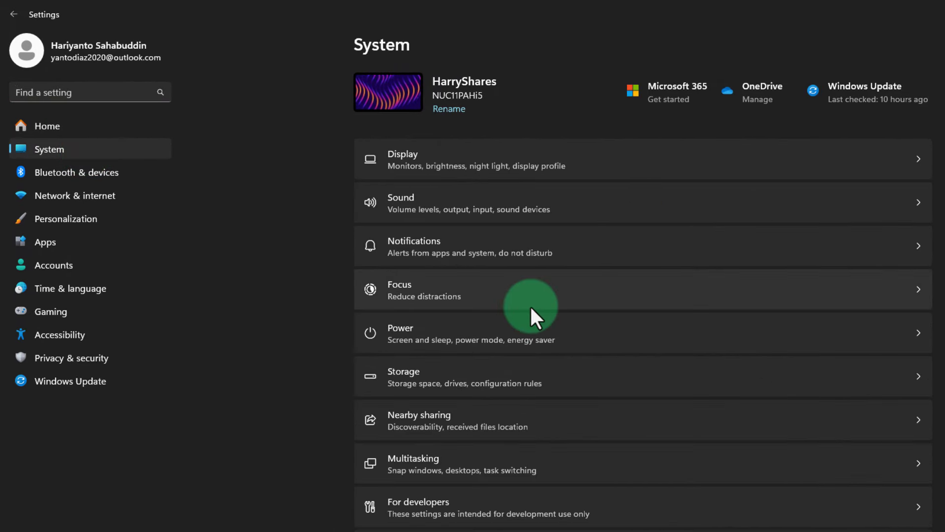
scroll(531, 308, down, 3)
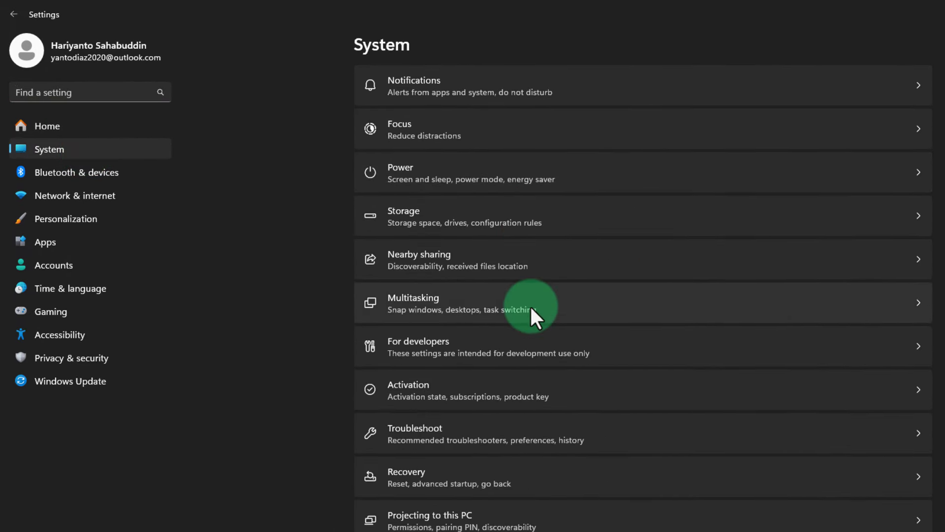
scroll(532, 310, down, 3)
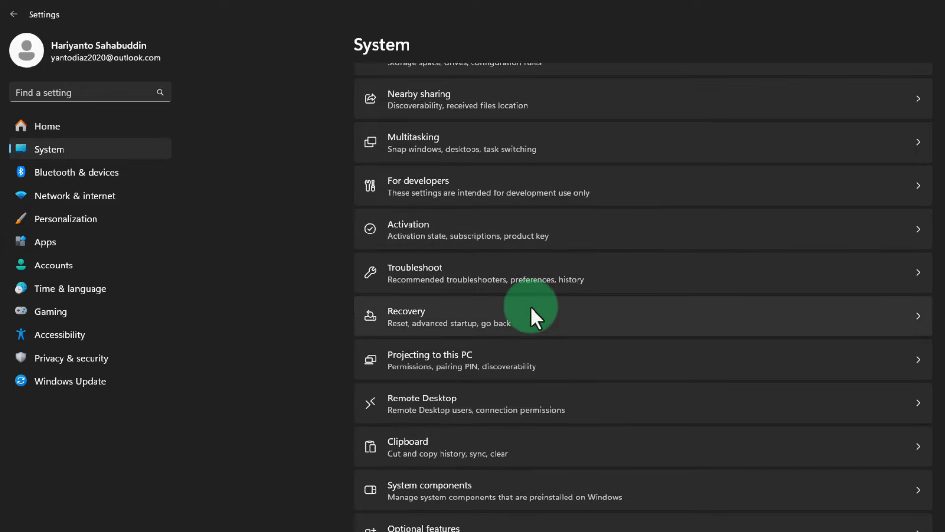
scroll(527, 303, down, 1)
scroll(524, 292, up, 2)
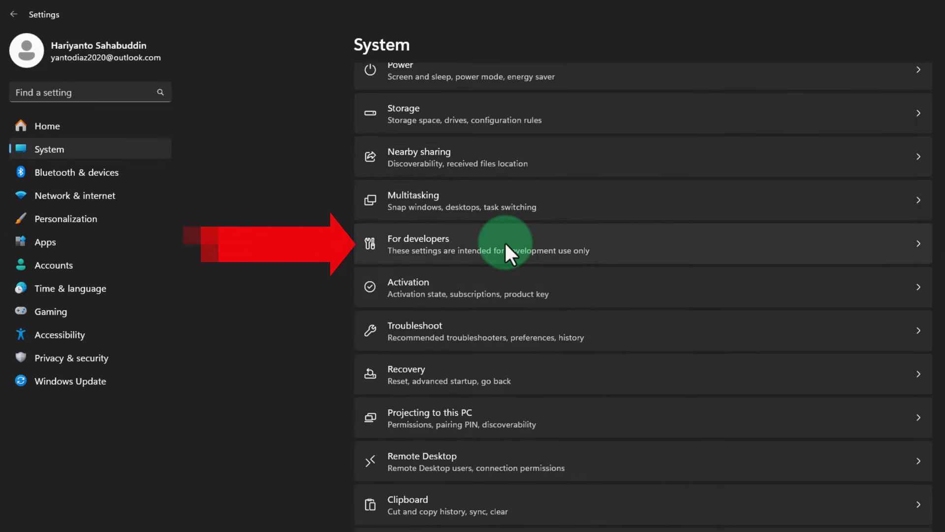
click(454, 241)
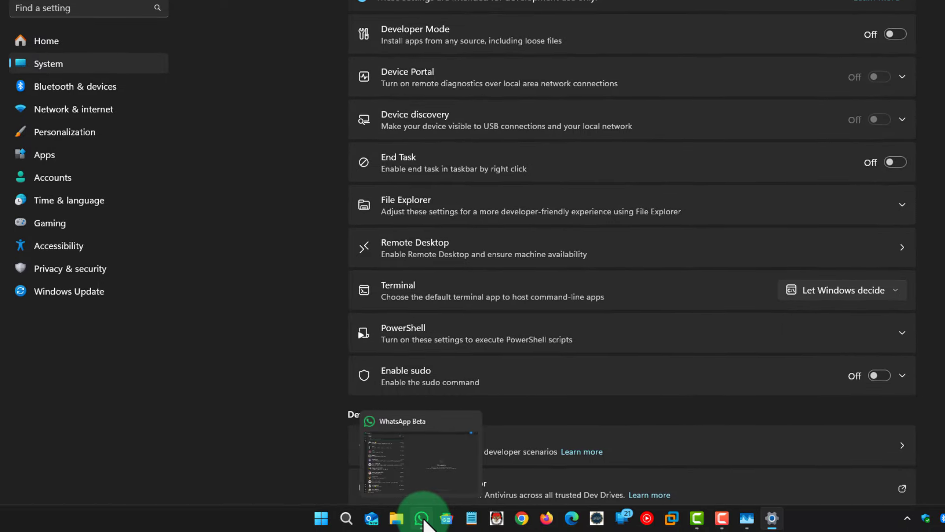
Enable End Task in the developer settings, comparing WhatsApp Beta's taskbar options before and after, and minimize Settings.
right_click(424, 517)
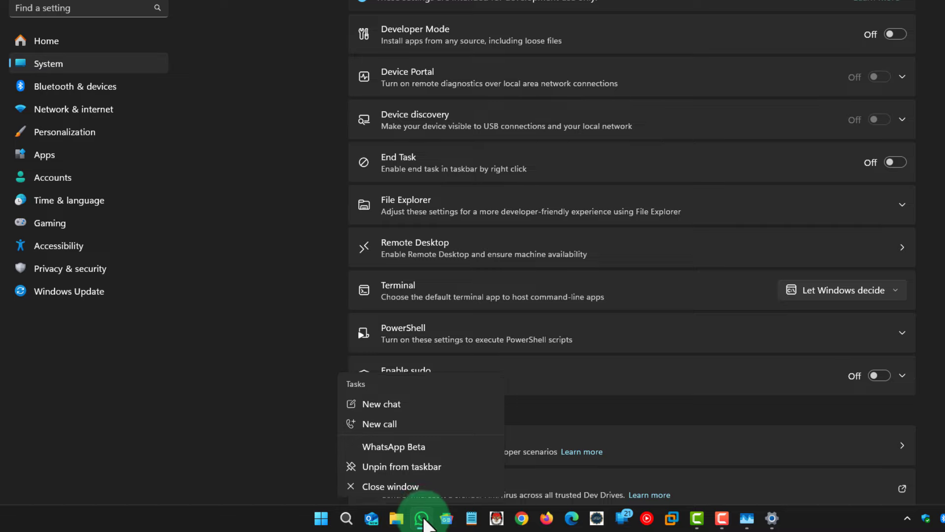
click(428, 486)
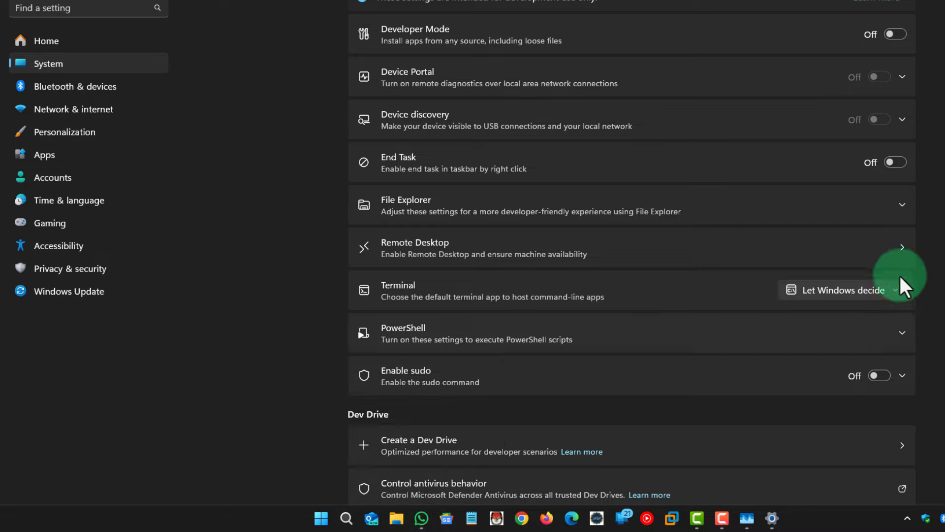
click(903, 158)
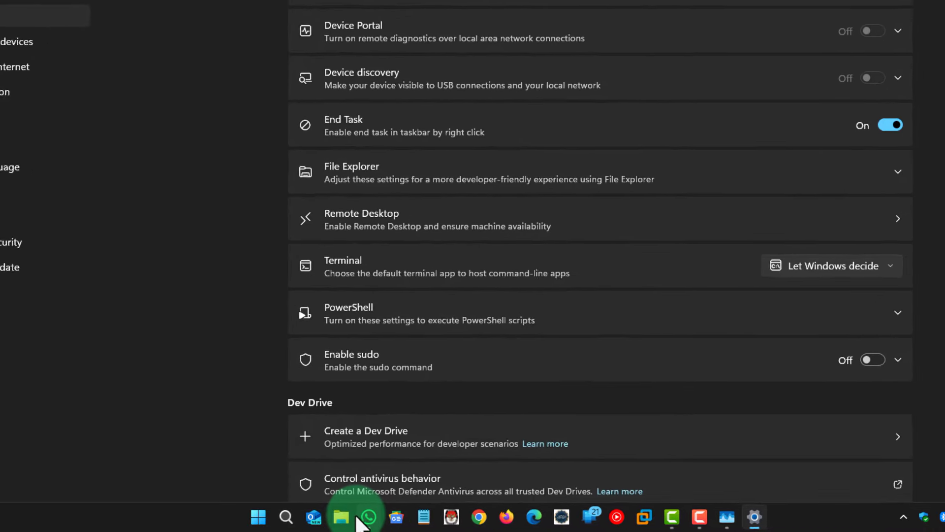
right_click(364, 518)
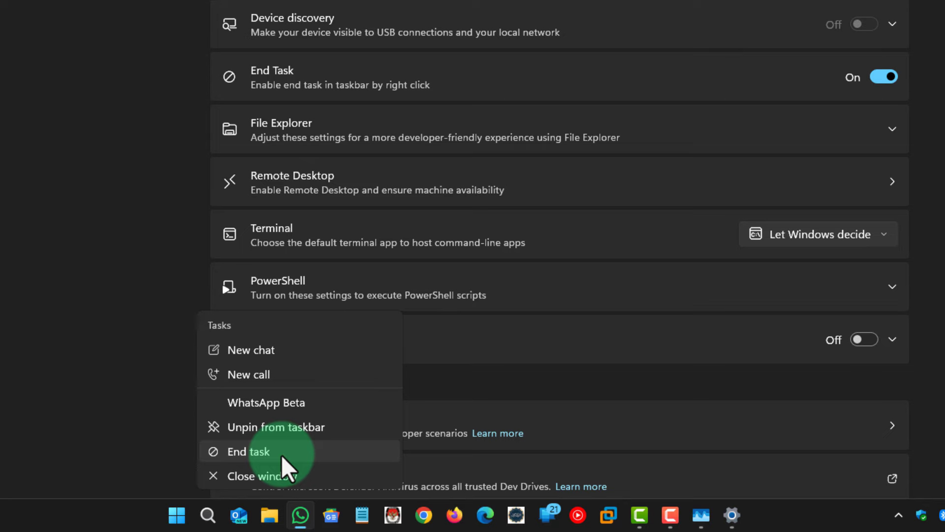
click(823, 1)
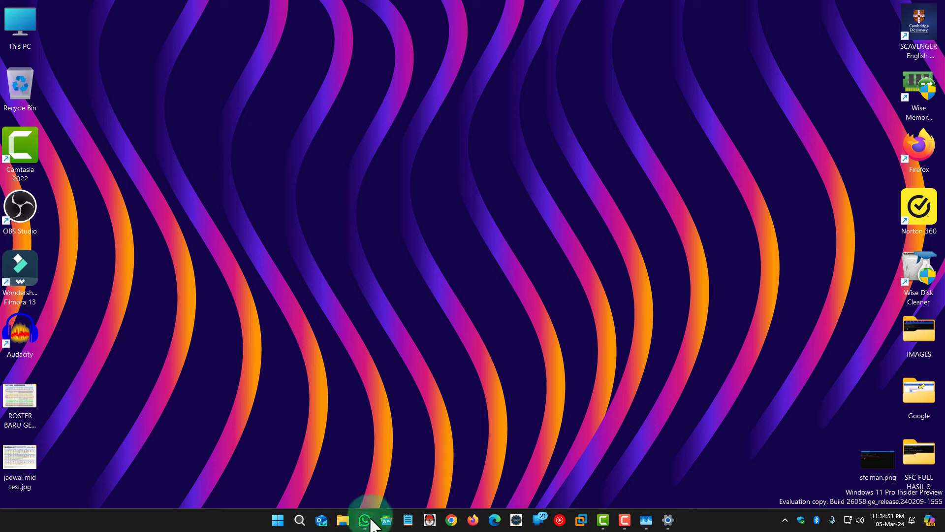
End the WhatsApp Beta task directly from its taskbar options.
mouse_move(373, 524)
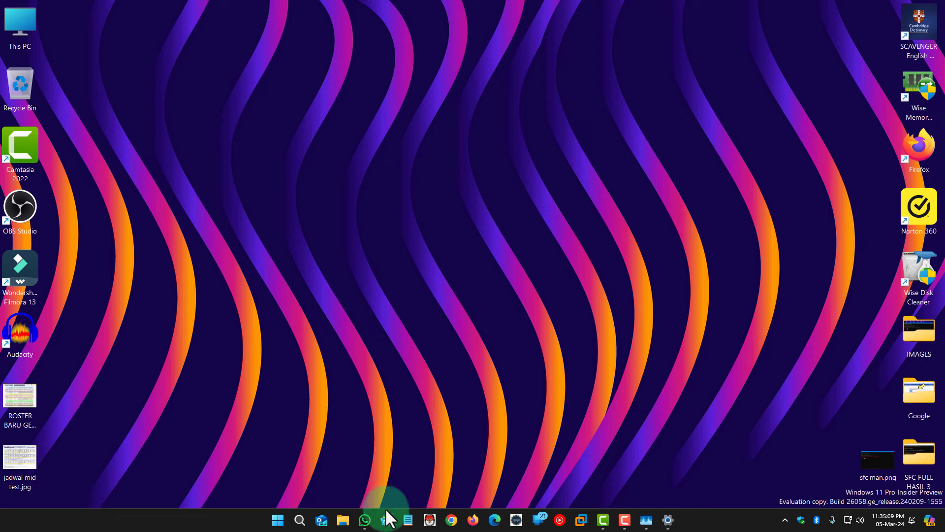
right_click(365, 520)
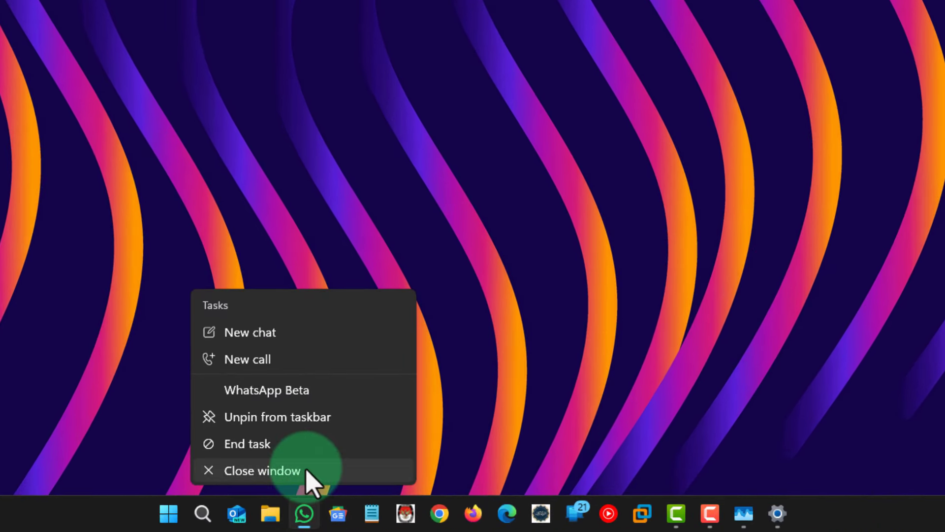
click(304, 443)
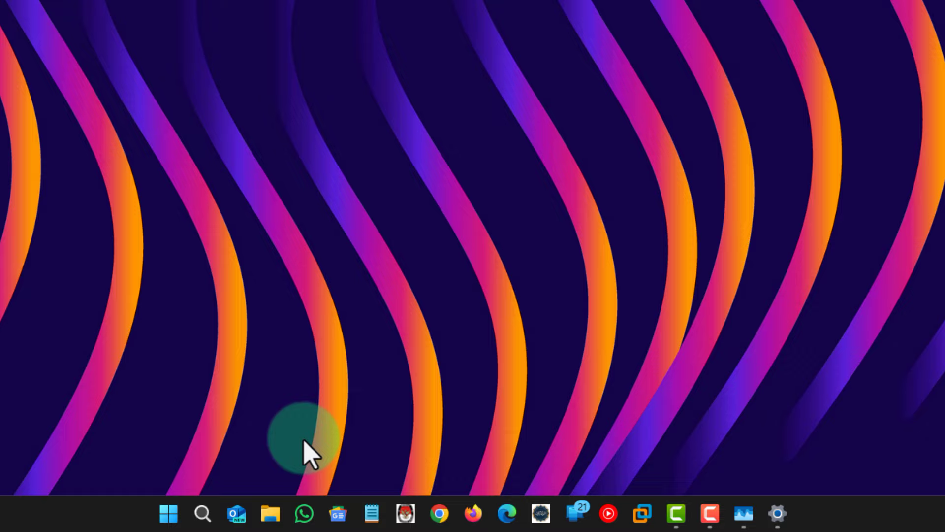
Review the End Task setting on the developer settings page and return to the desktop.
click(778, 513)
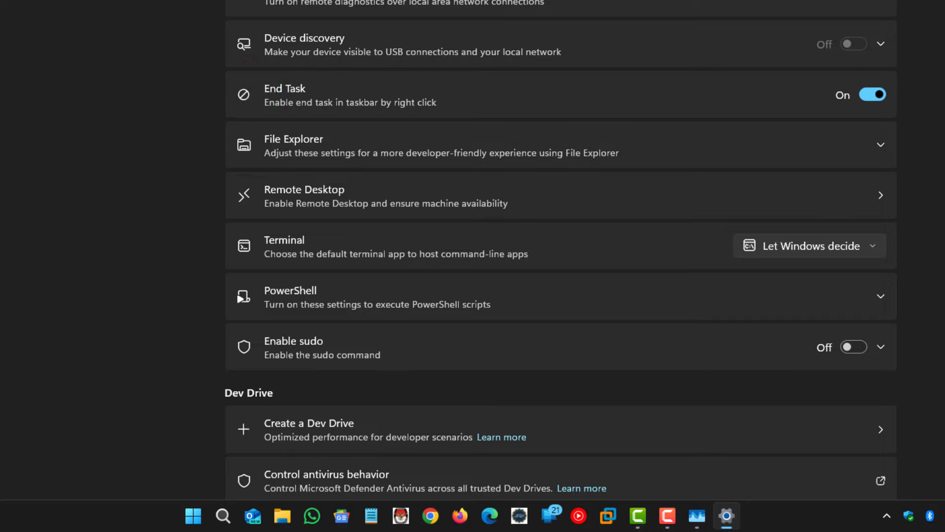
key(super+d)
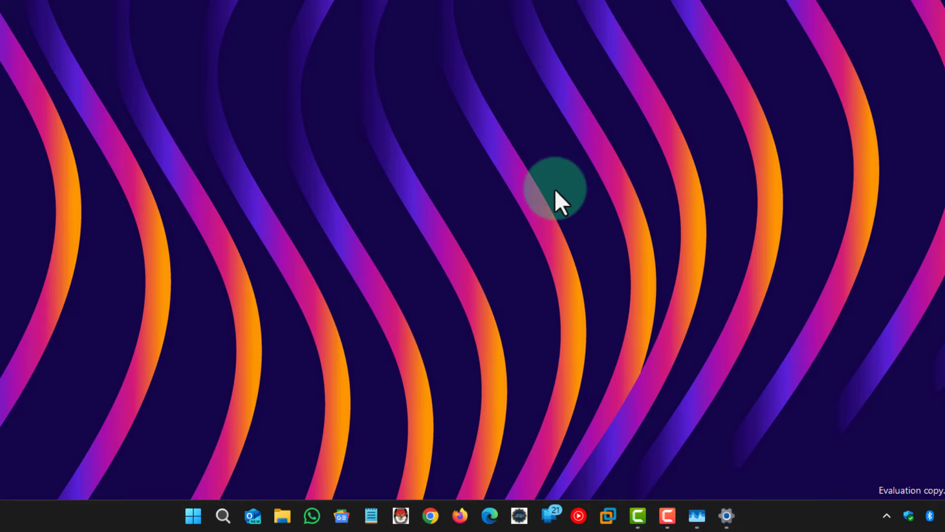
Launch Firefox, end its task from the Processes list in Task Manager, and minimize Task Manager.
click(460, 516)
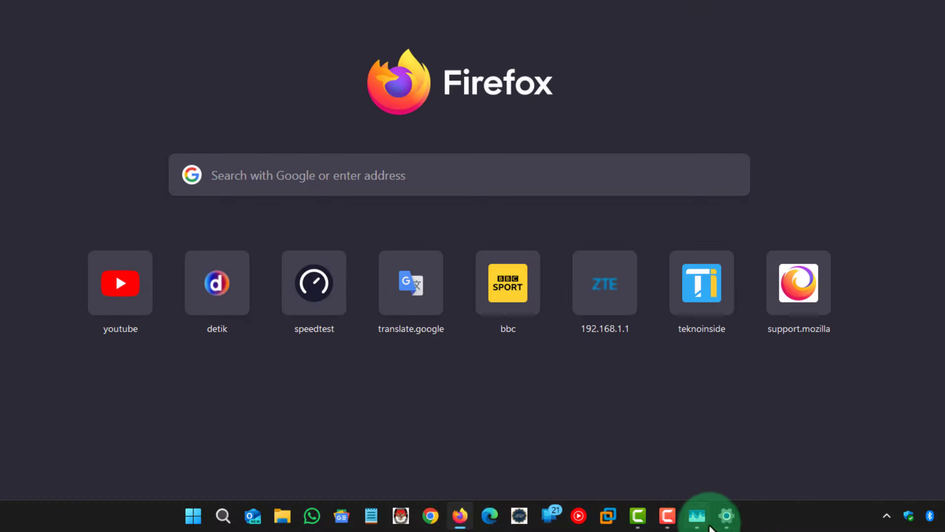
click(698, 516)
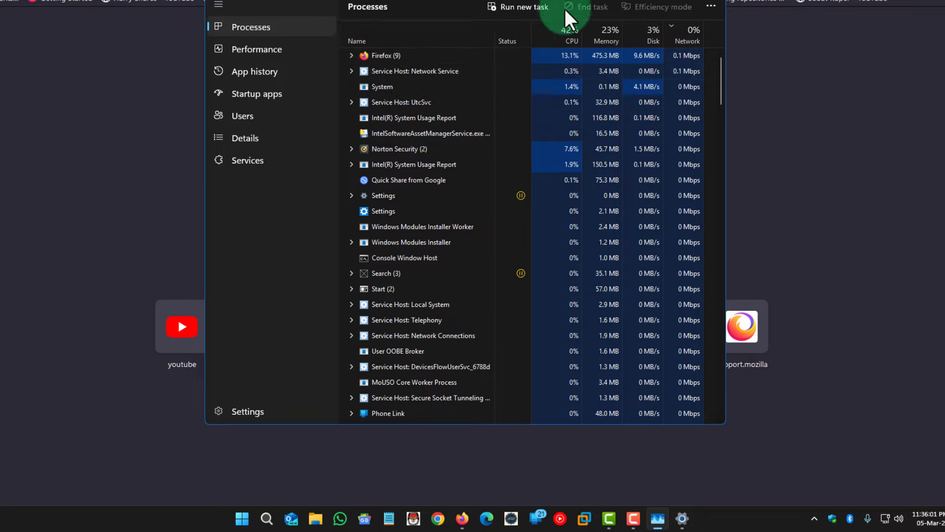
click(414, 54)
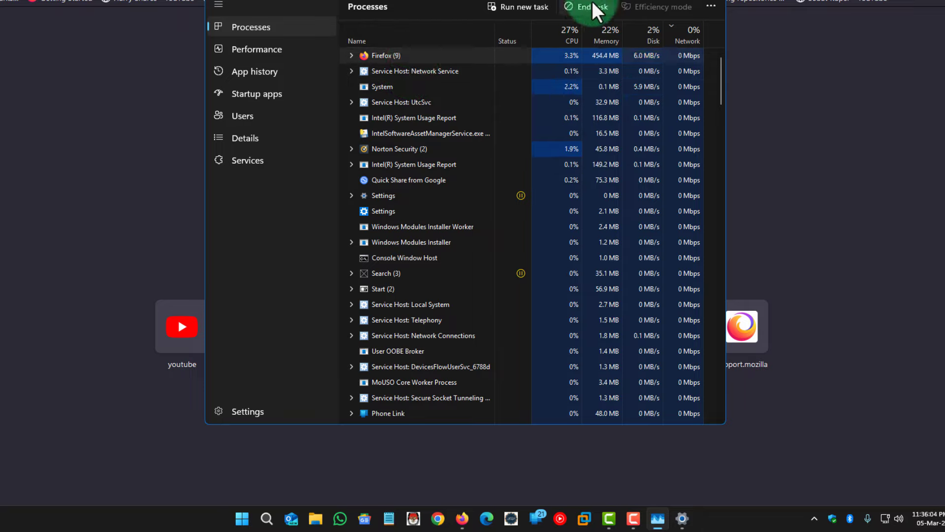
right_click(421, 58)
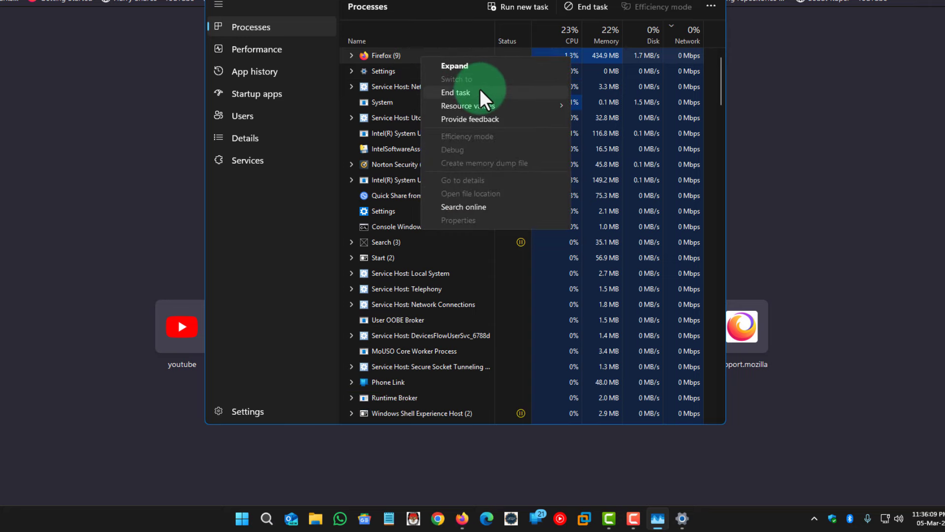
click(479, 89)
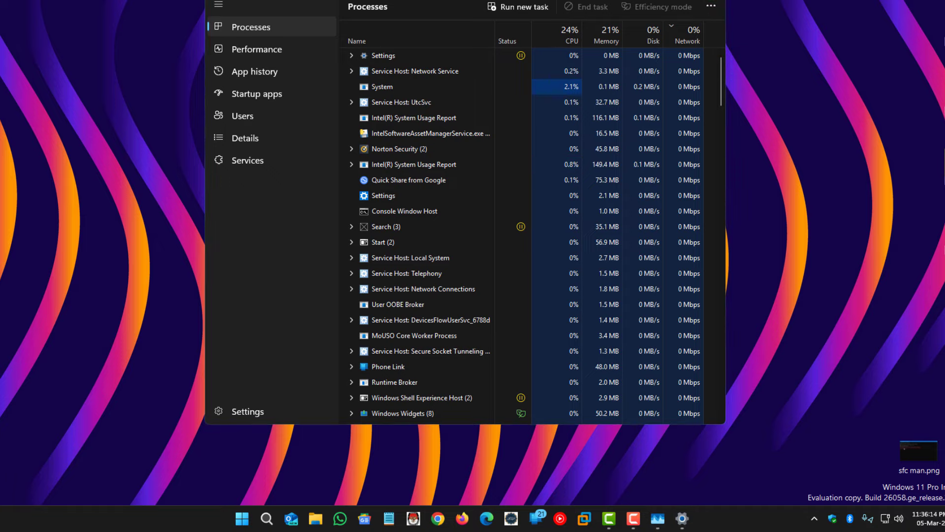
click(660, 1)
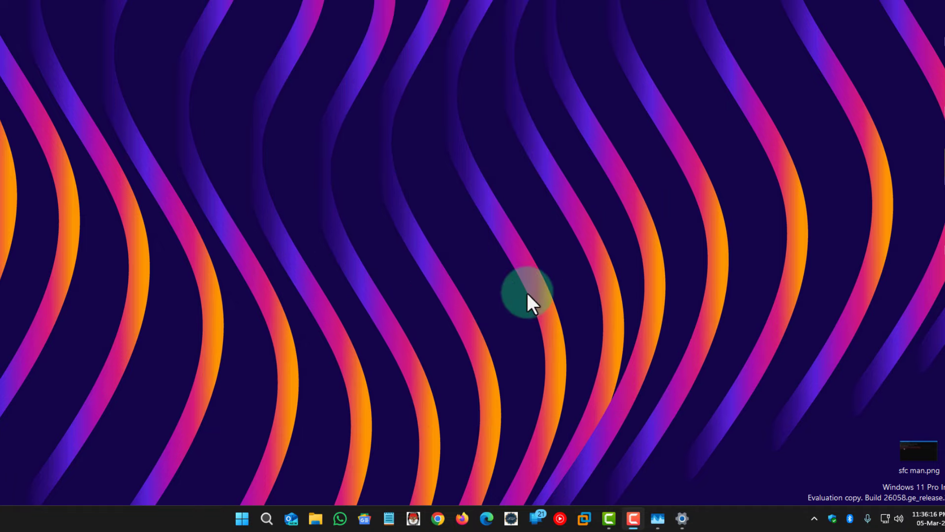
Relaunch Firefox and end its task directly from its taskbar options, then view the Settings app's taskbar options and dismiss them.
click(462, 518)
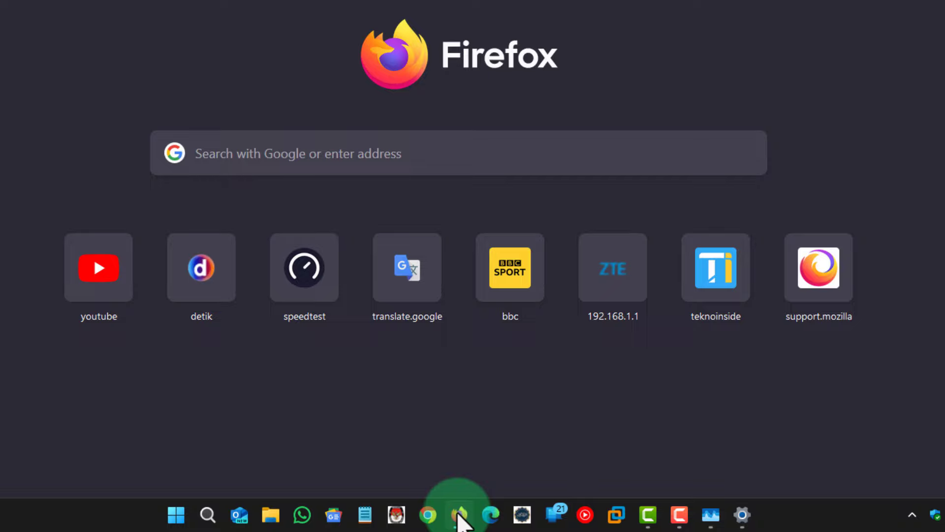
right_click(458, 513)
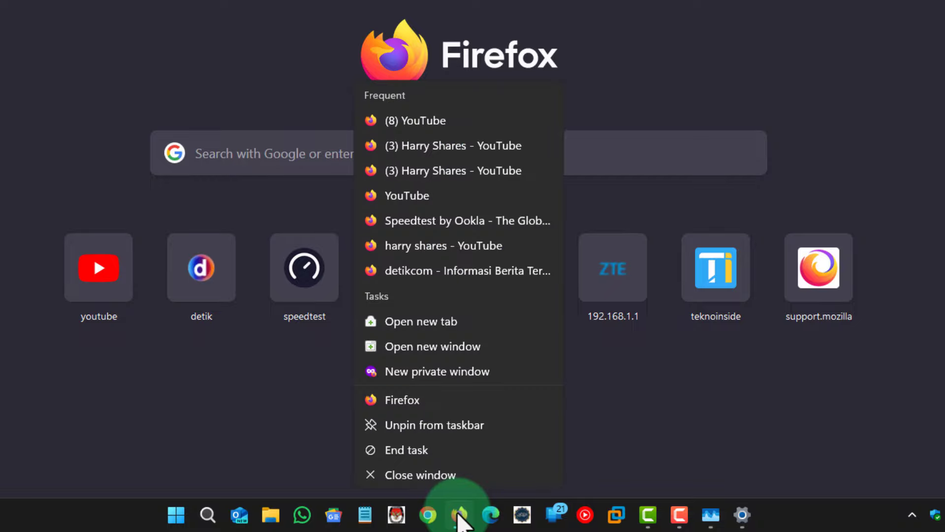
click(458, 450)
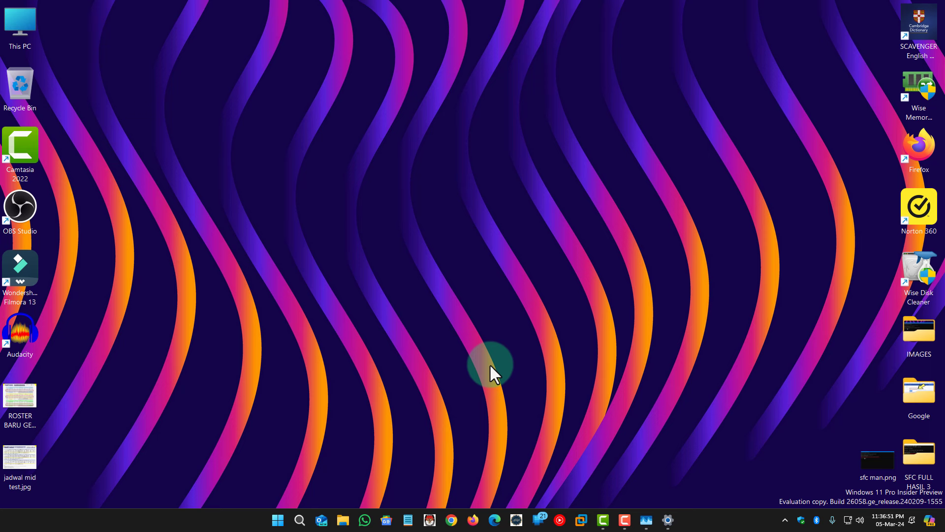
right_click(668, 518)
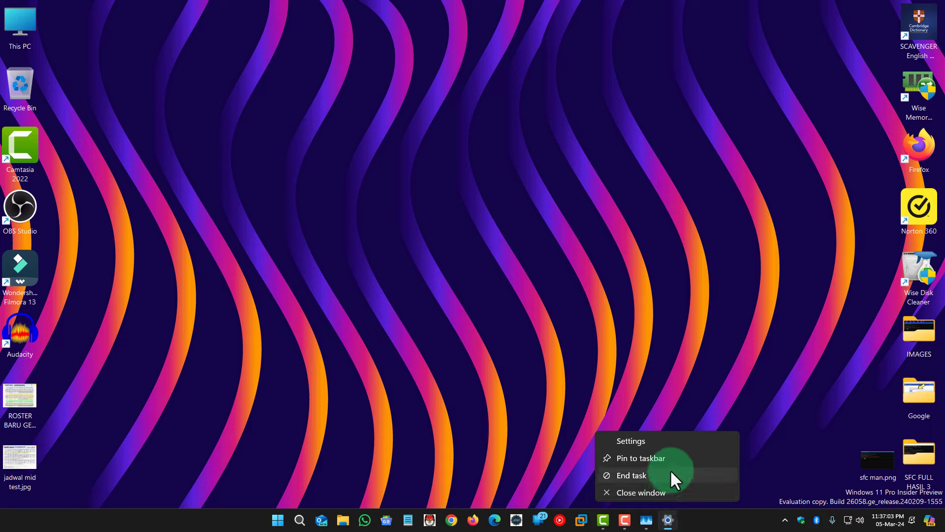
click(530, 299)
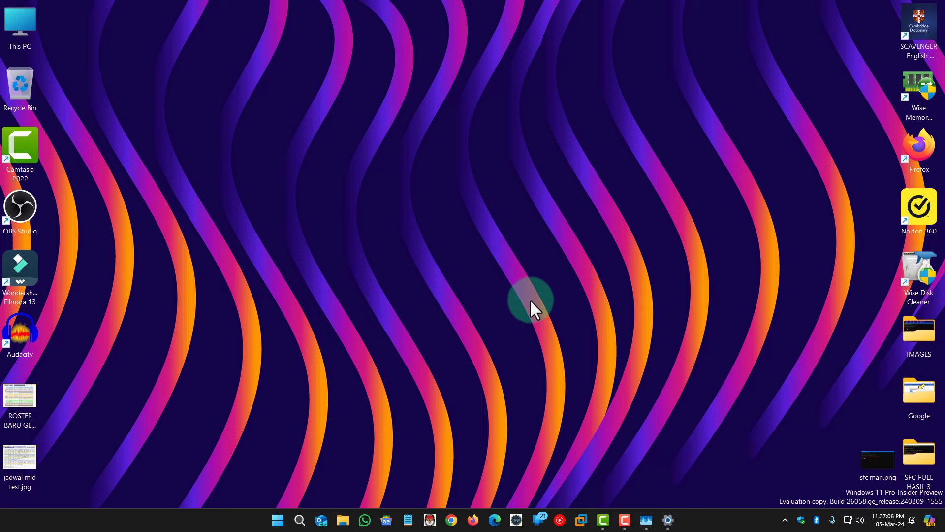